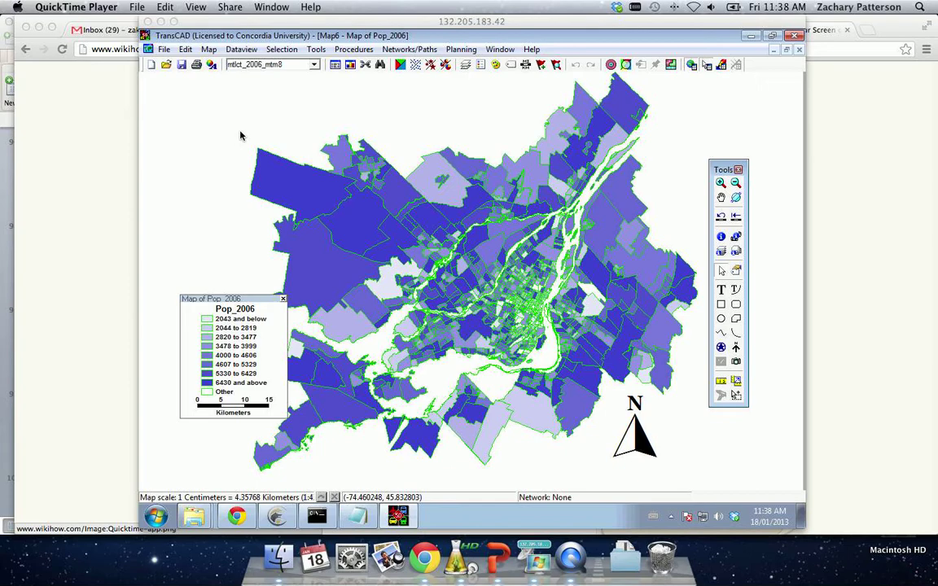
Create a new, empty layout window (Layout1) through File > New
left_click(490, 41)
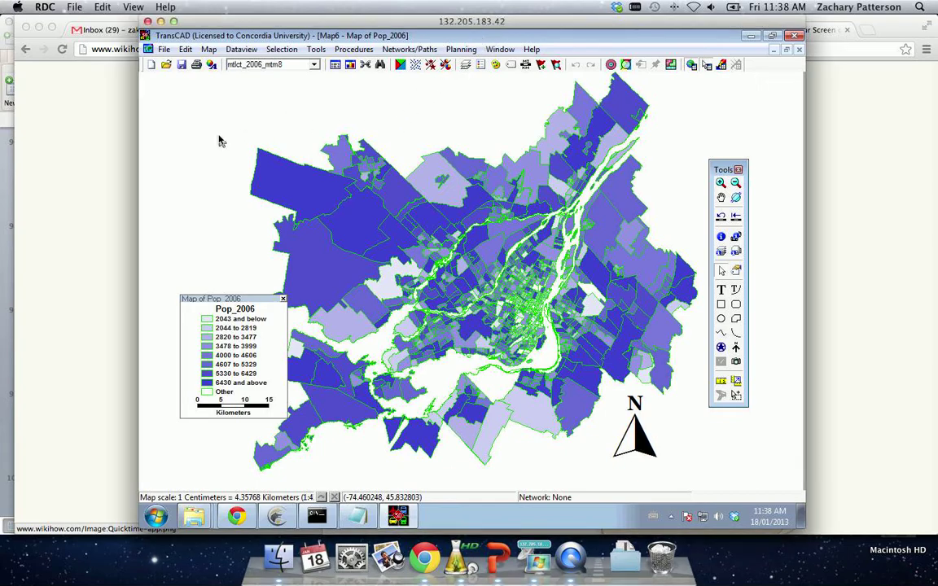
left_click(164, 50)
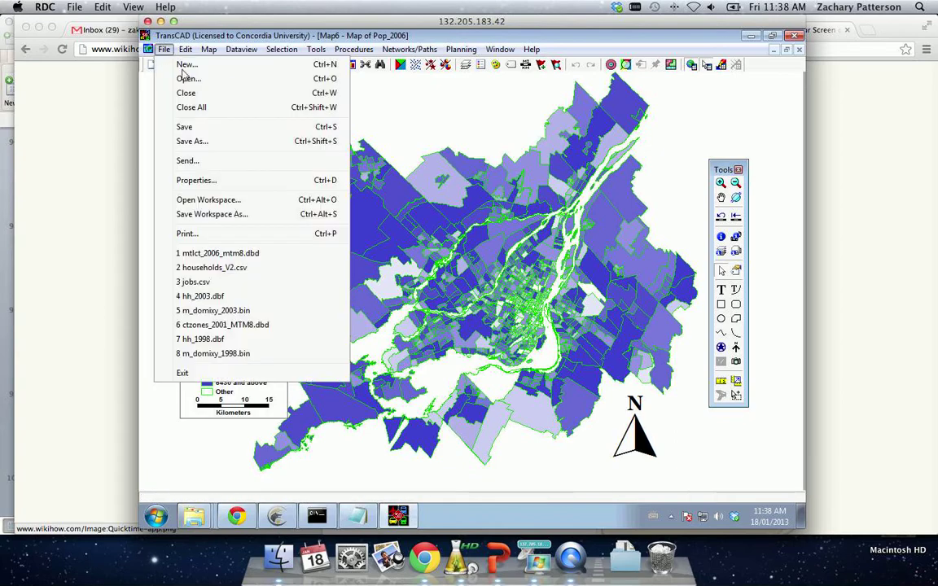
left_click(183, 67)
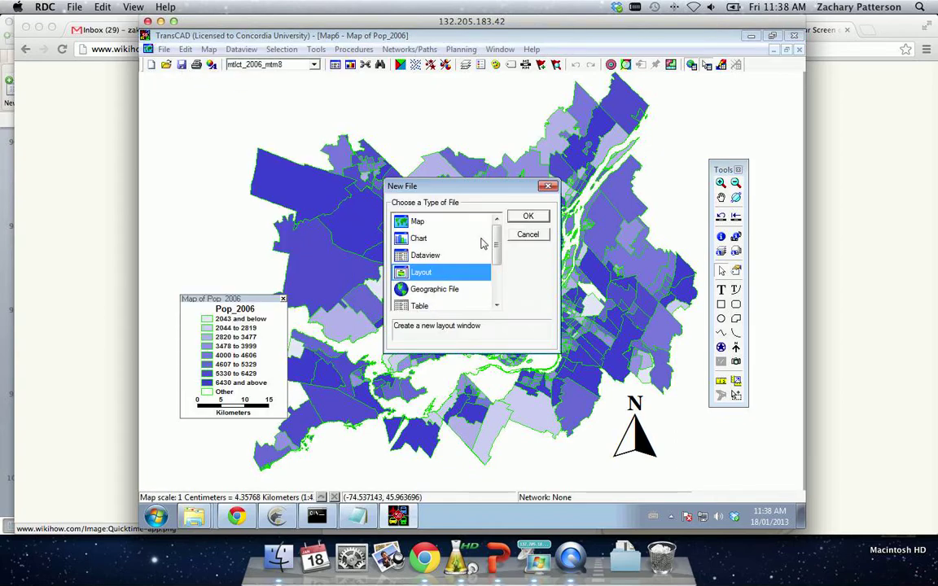
left_click(527, 217)
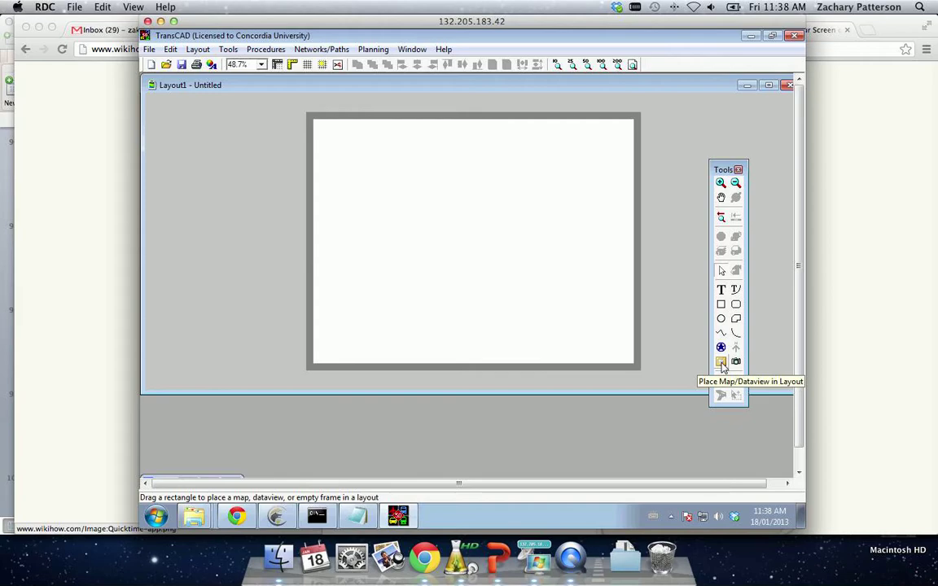
Place the Map of Pop_2006 in a frame covering most of the layout page
left_click(721, 363)
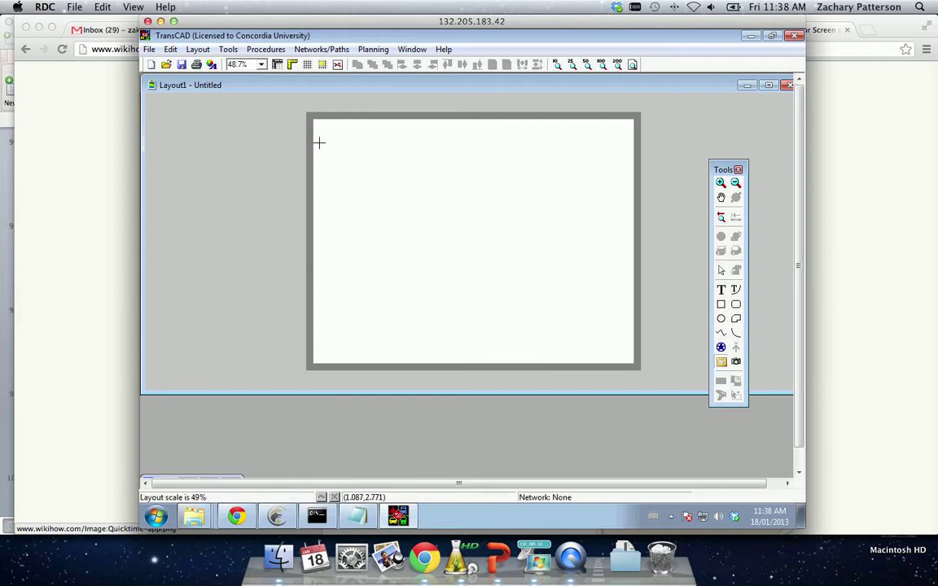
left_click_drag(320, 128, 625, 355)
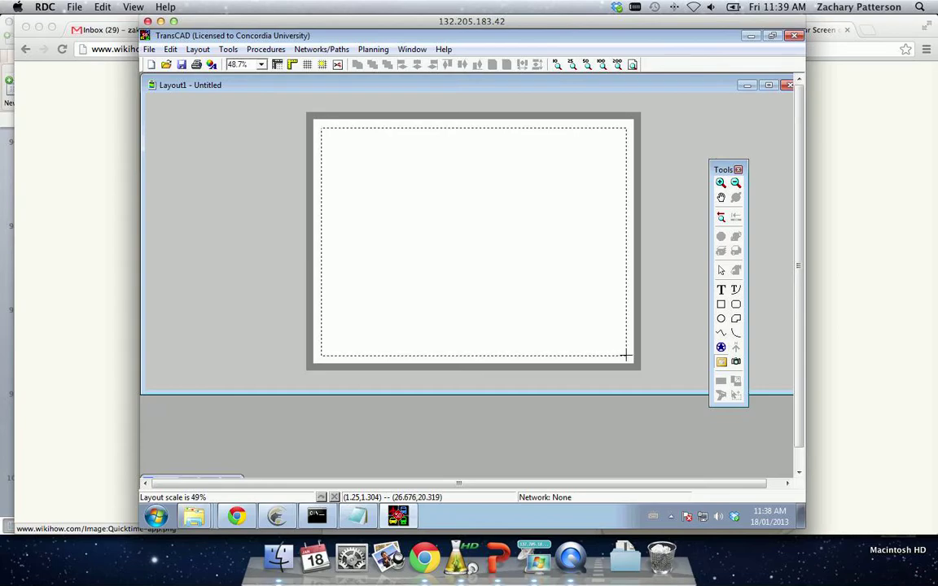
left_click_drag(625, 355, 625, 356)
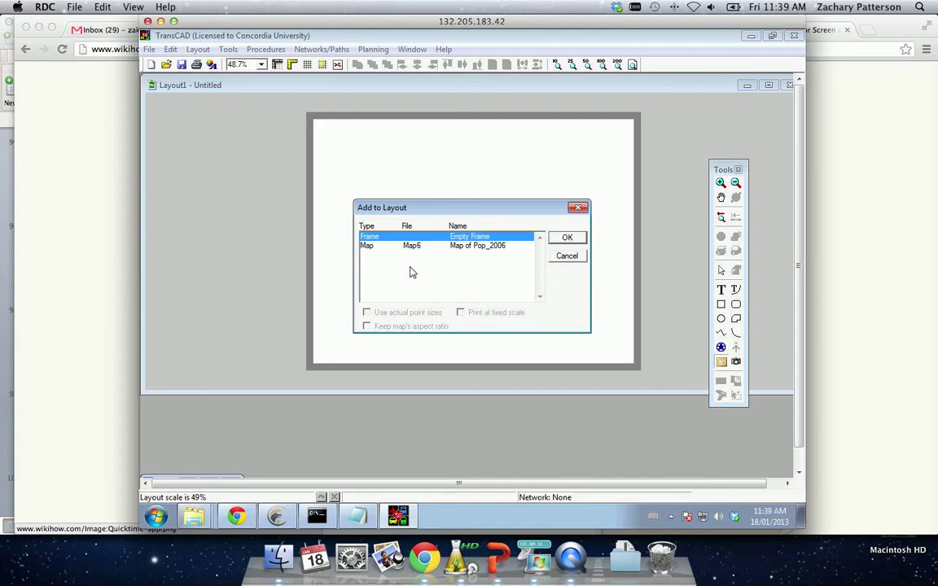
left_click(459, 247)
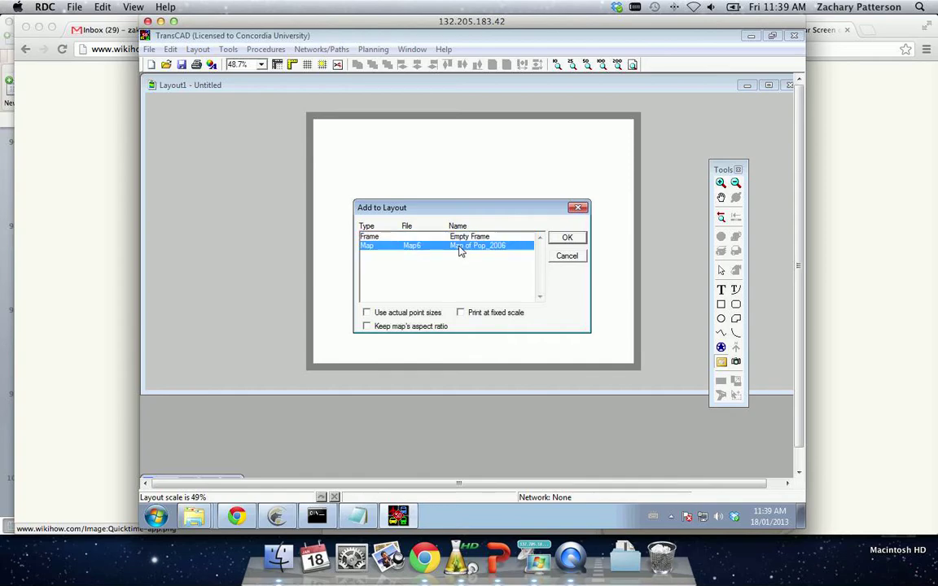
left_click(566, 240)
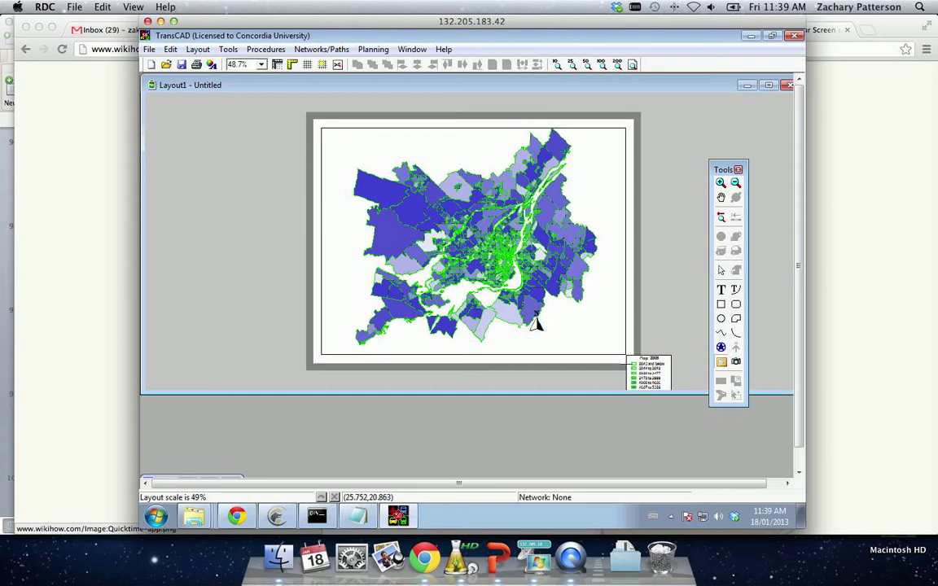
Drag the Pop legend with its scale bar onto the map's lower-right corner
left_click(722, 272)
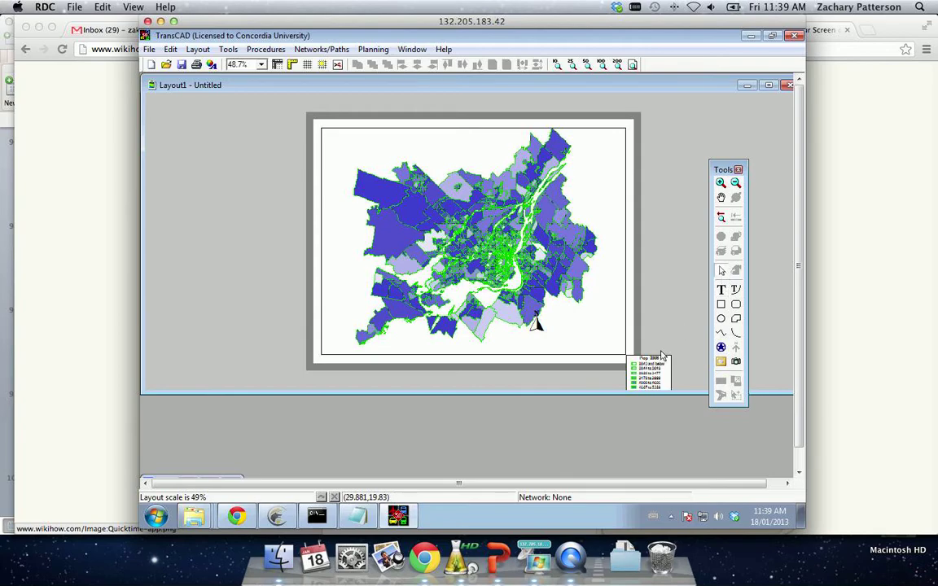
mouse_move(647, 370)
left_mouse_down()
mouse_move(593, 318)
mouse_move(586, 307)
mouse_move(597, 304)
left_mouse_up()
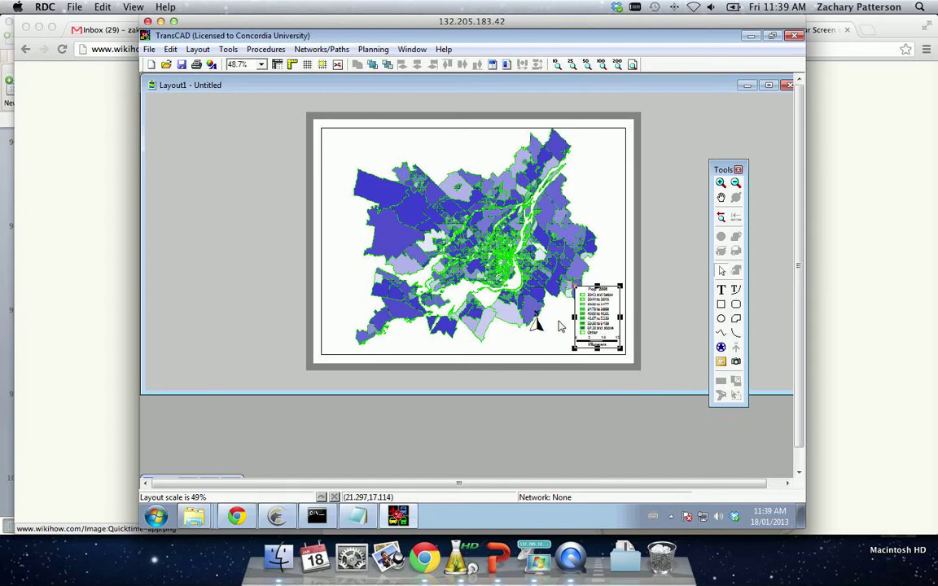
left_click(569, 347)
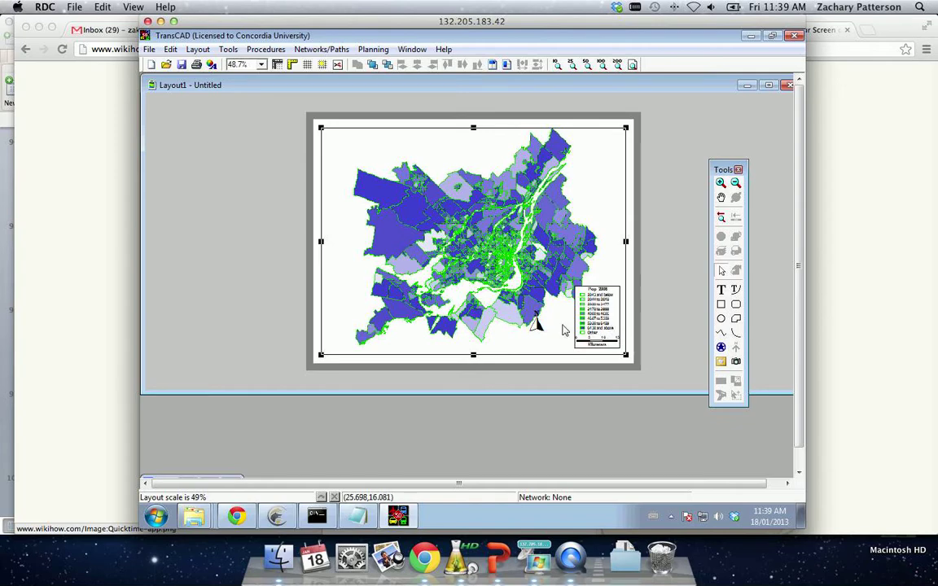
left_click(721, 291)
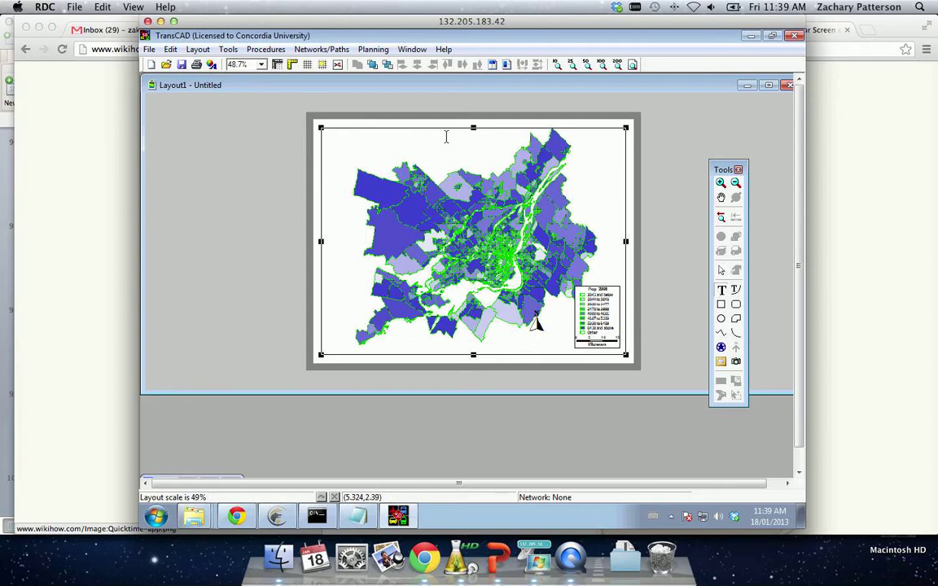
Add the title 'Population Montreal 2006' near the top of the page
left_click_drag(368, 139, 480, 155)
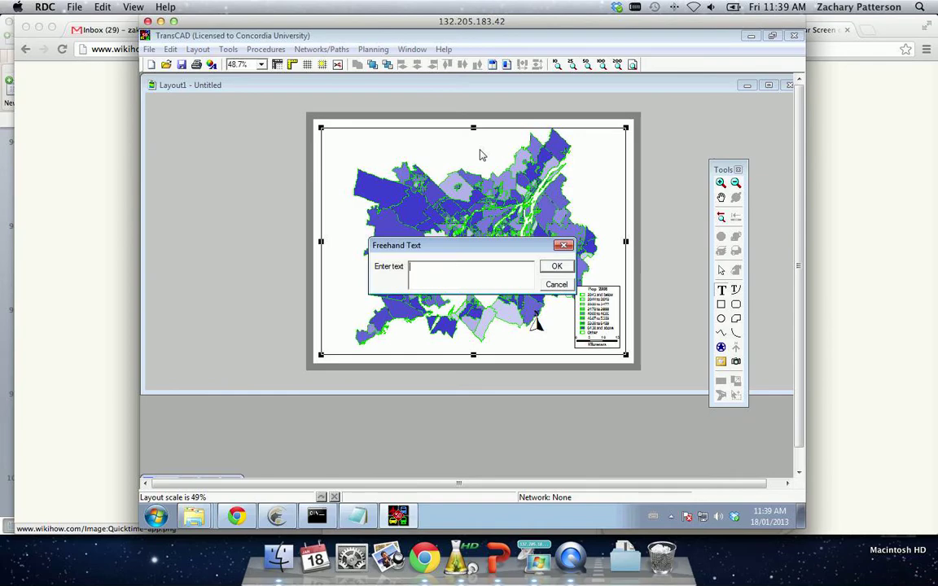
type("Population Montreal 2006")
left_click(556, 266)
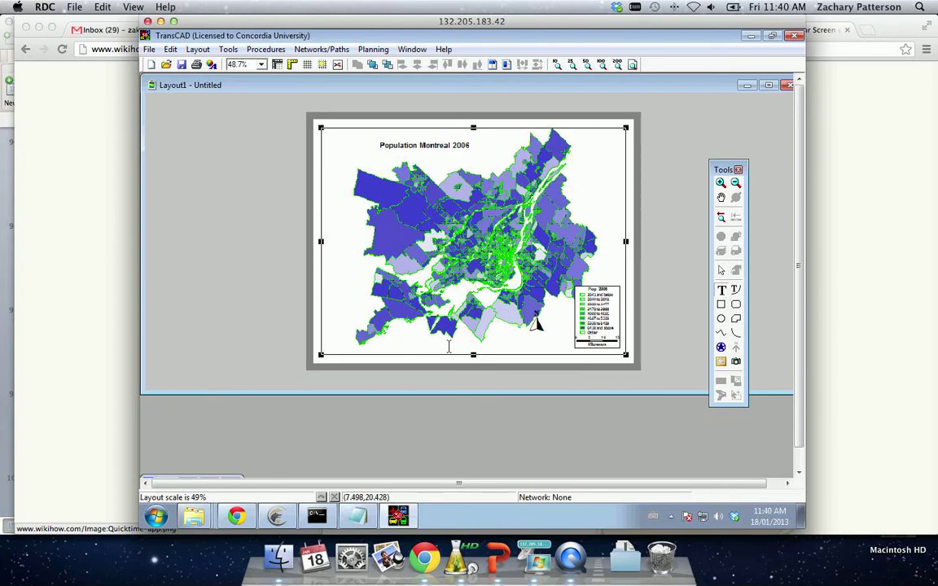
Add the source line 'Source: Statistics Canada, 2006 Census' below the map
left_click_drag(382, 342, 478, 355)
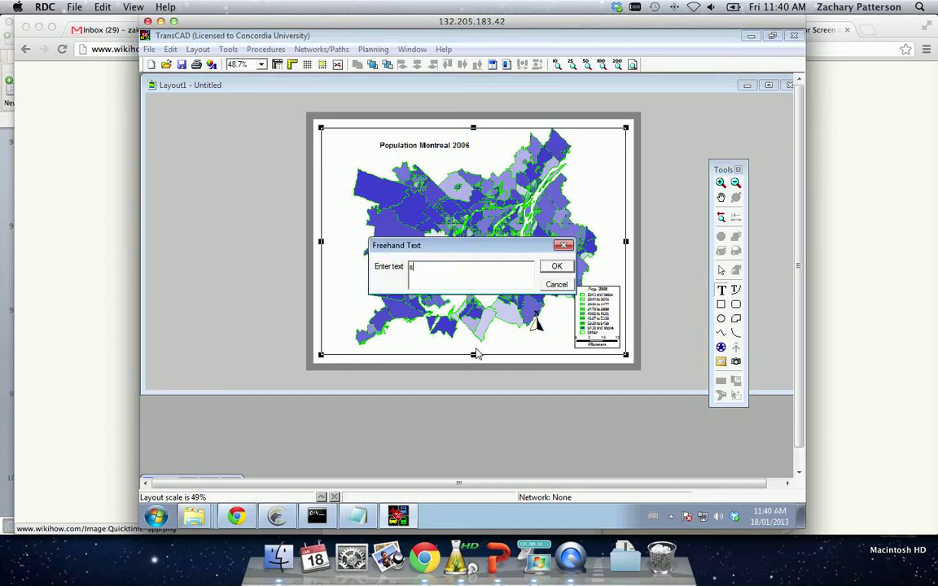
type("Source: Statistics Canada")
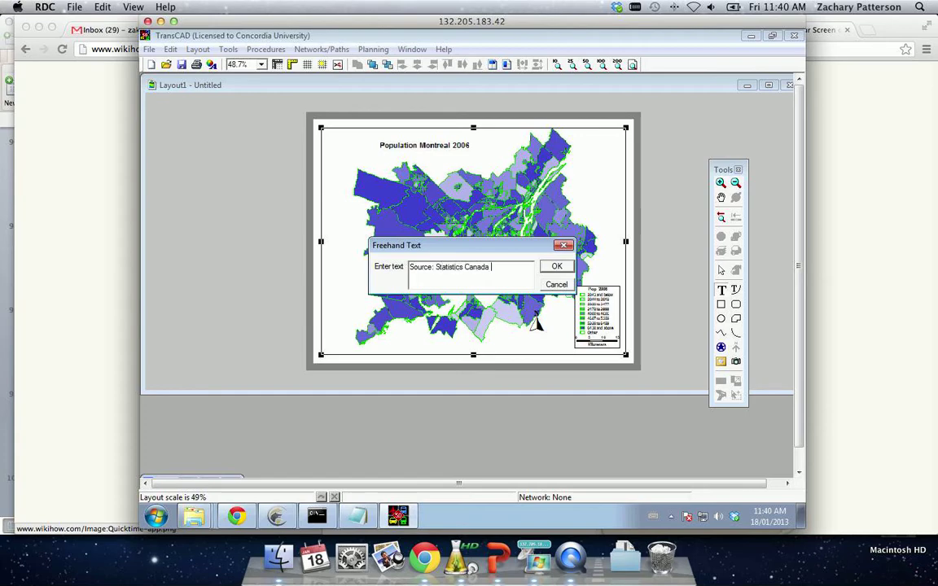
type(", 2006 Census")
left_click(556, 267)
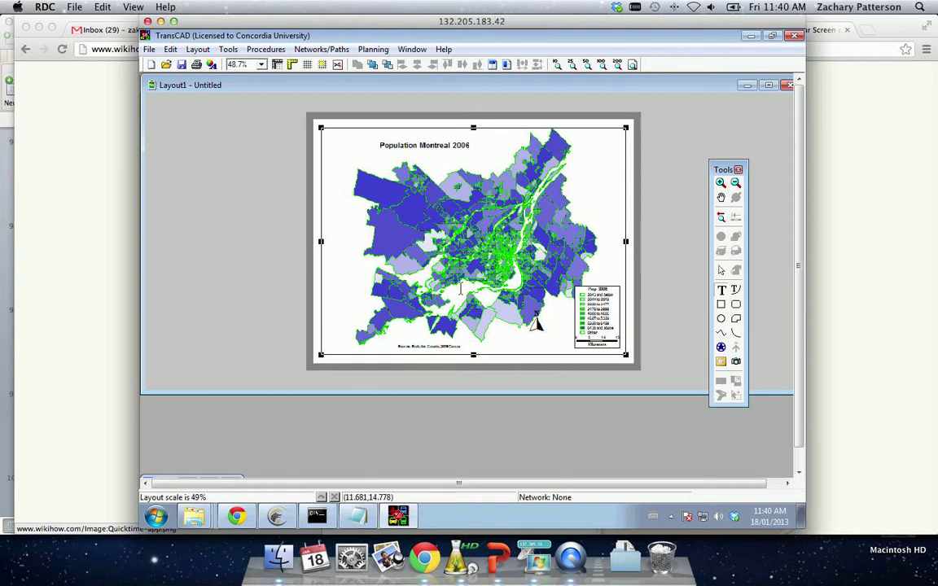
left_click(671, 276)
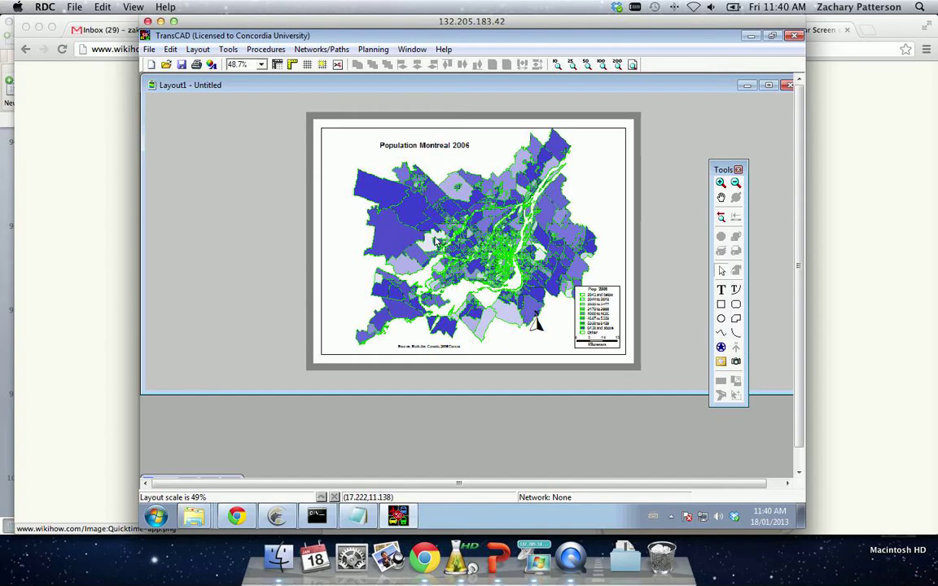
Save the layout as JPEG image Untitled.jpg, replacing the existing file
left_click(149, 50)
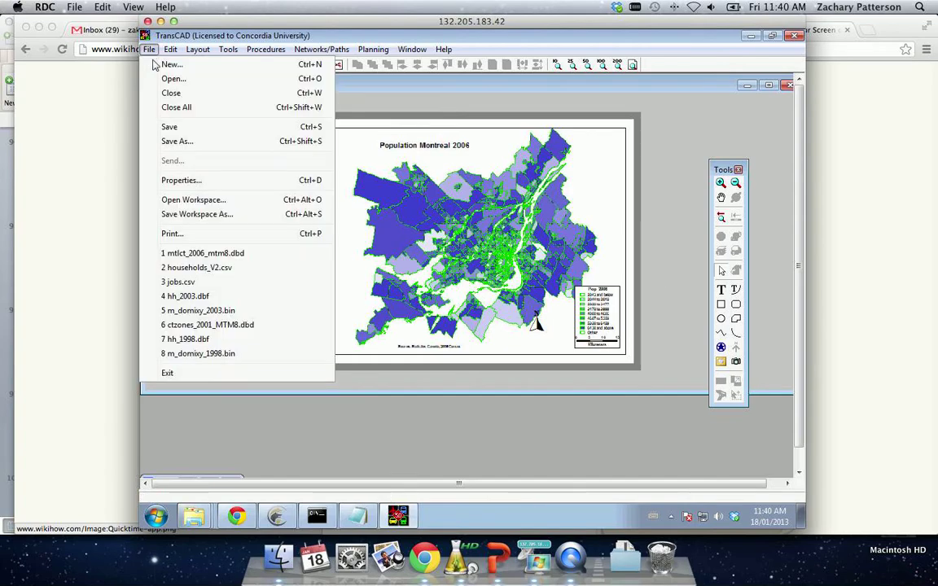
left_click(178, 142)
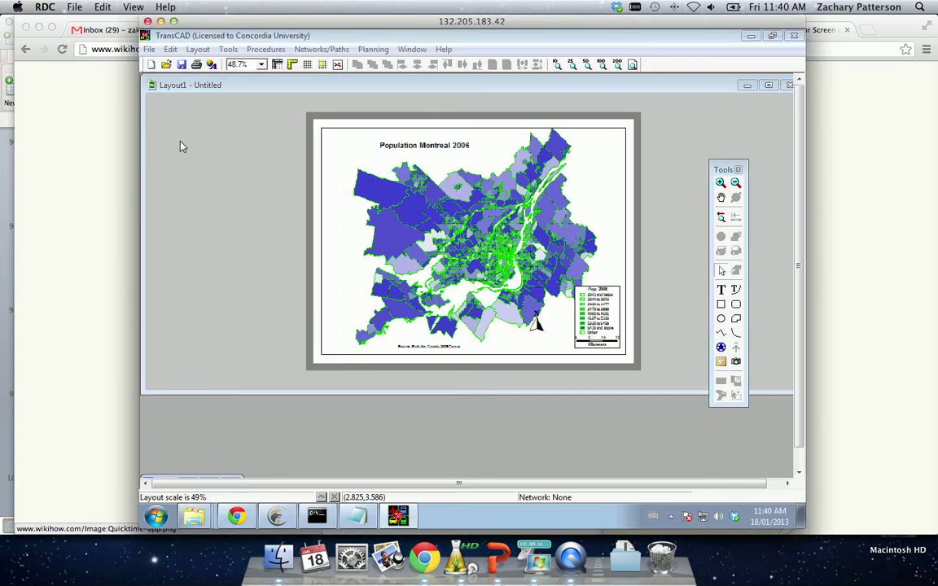
left_click_drag(597, 205, 516, 157)
left_click(577, 393)
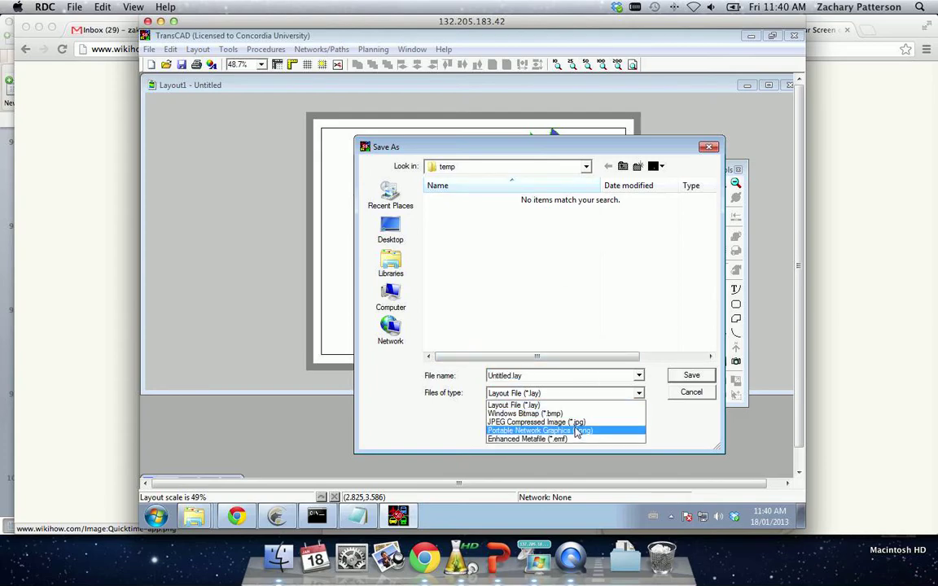
left_click(576, 423)
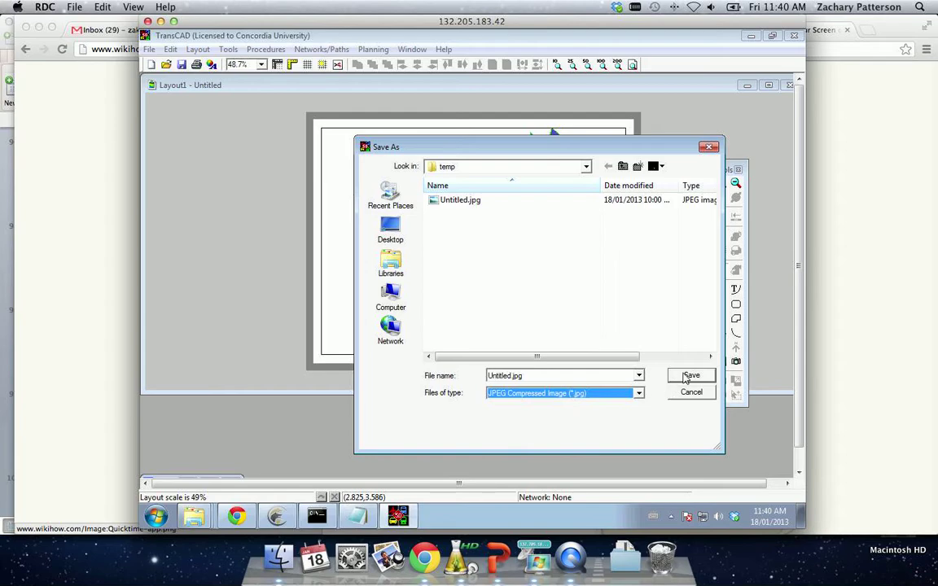
left_click(461, 201)
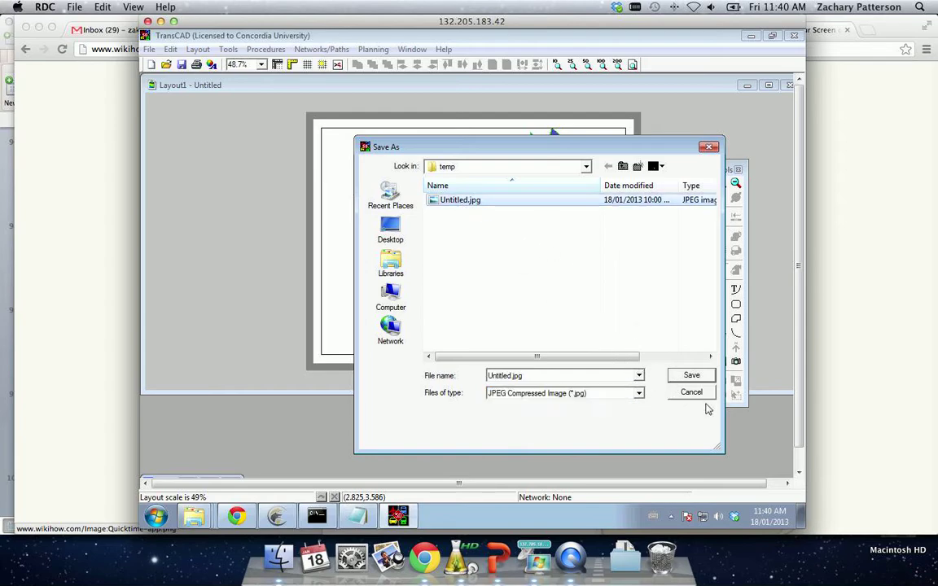
left_click(692, 376)
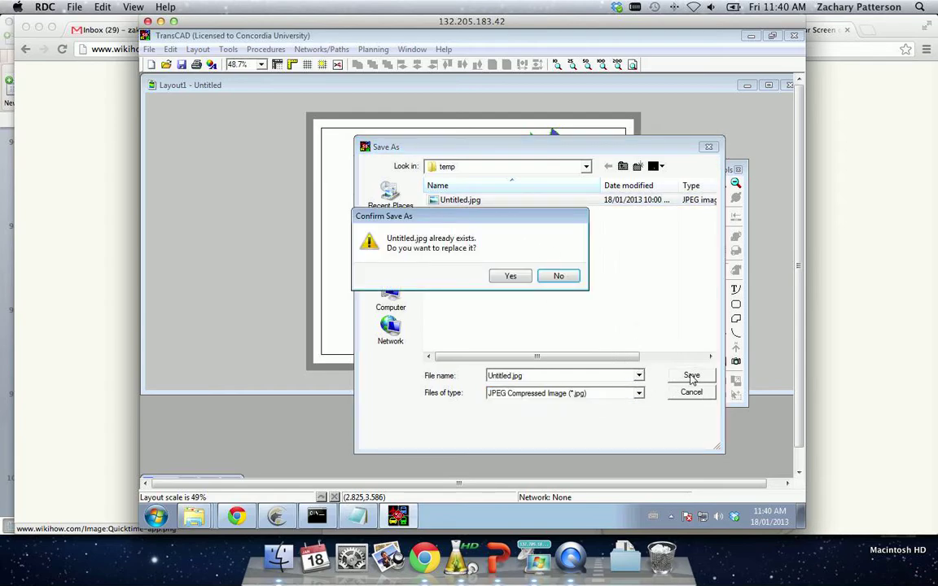
left_click(508, 274)
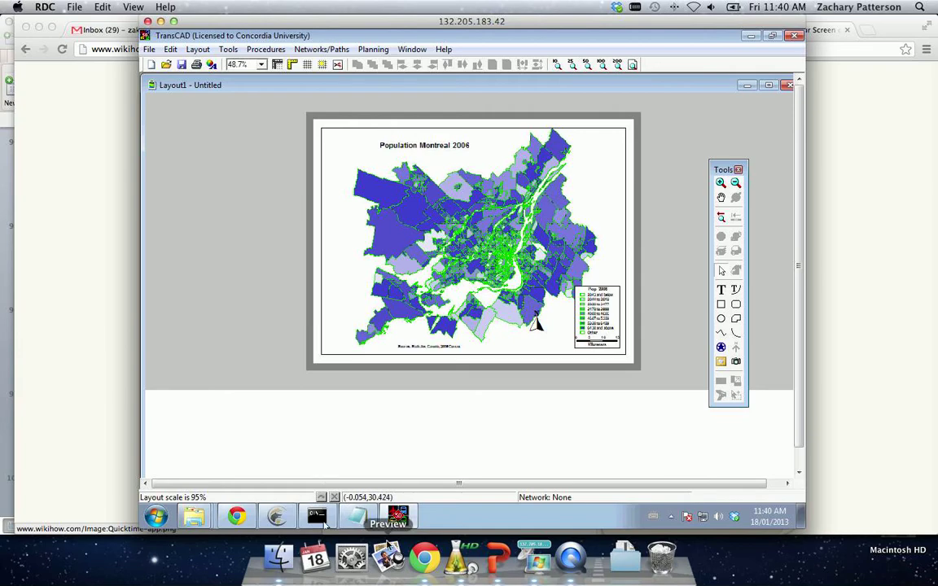
right_click(438, 525)
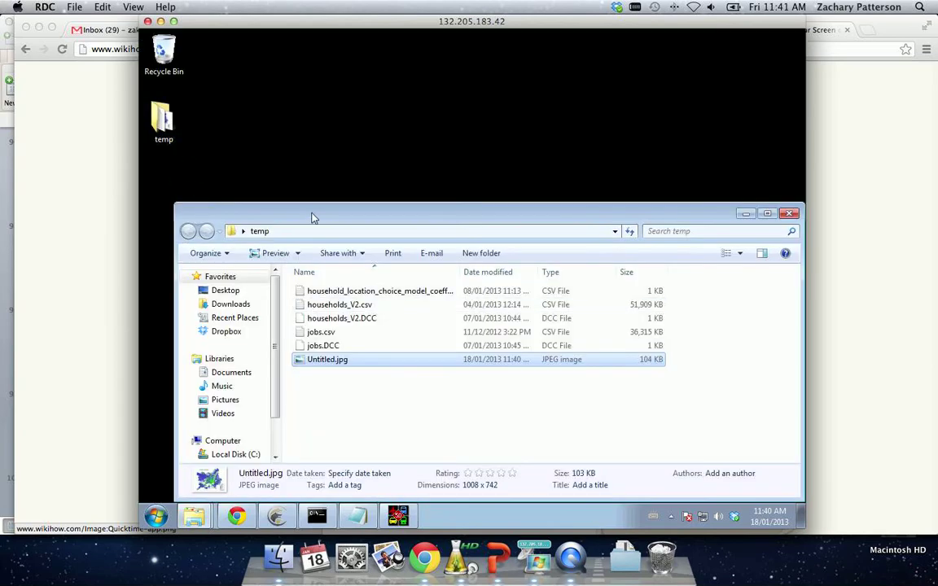
Open Untitled.jpg from the temp folder in Windows Photo Viewer
left_click_drag(308, 204, 307, 116)
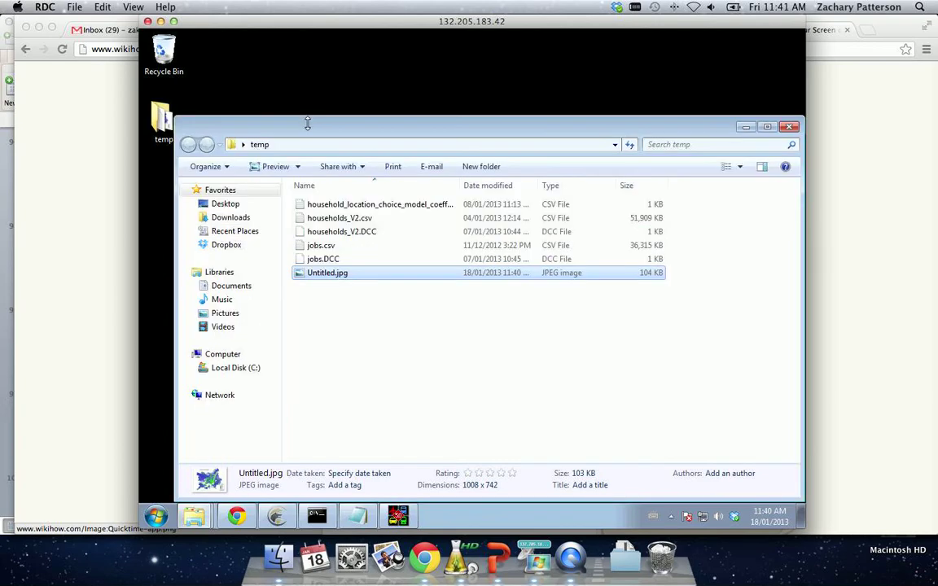
double_click(318, 274)
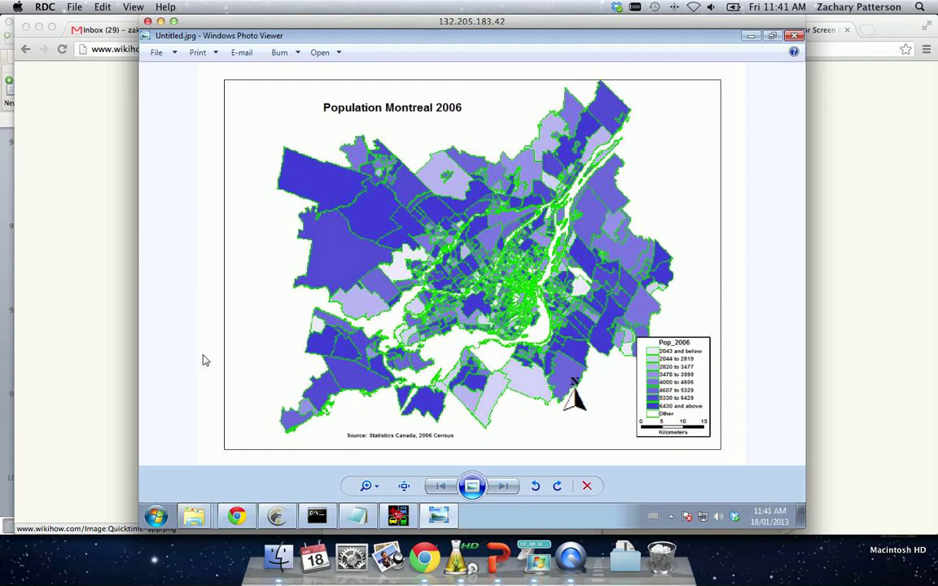
Close Layout1 without saving and restore the Map of Pop_2006 window
left_click(396, 516)
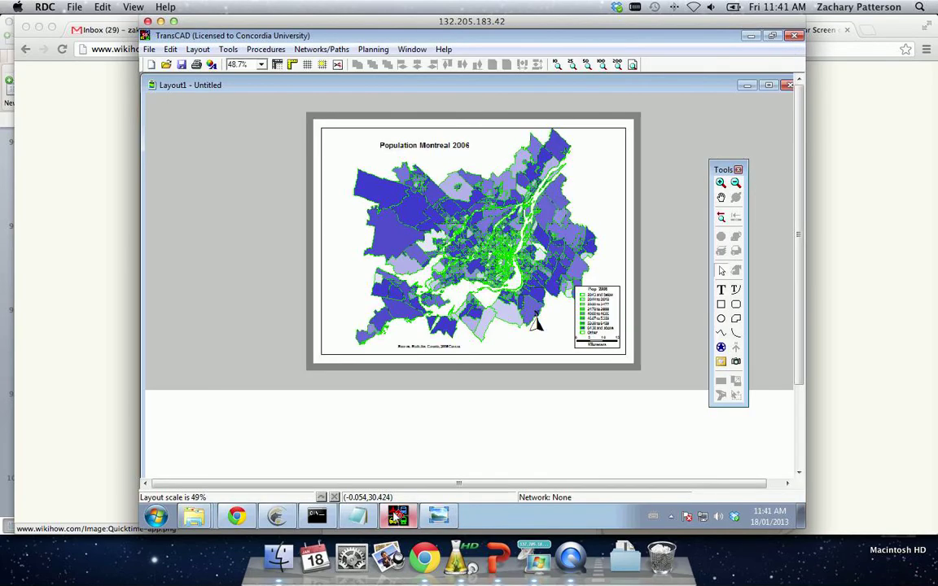
left_click(788, 86)
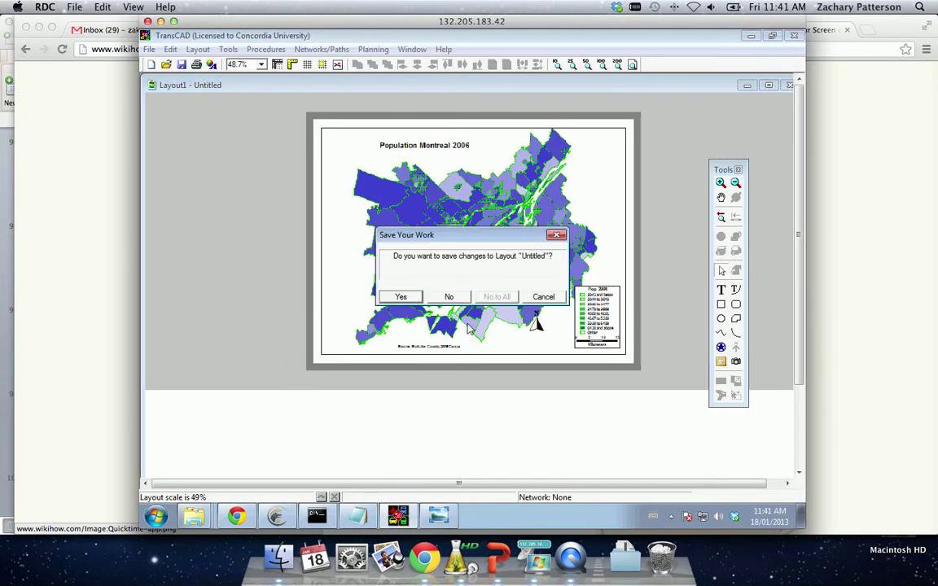
left_click(450, 298)
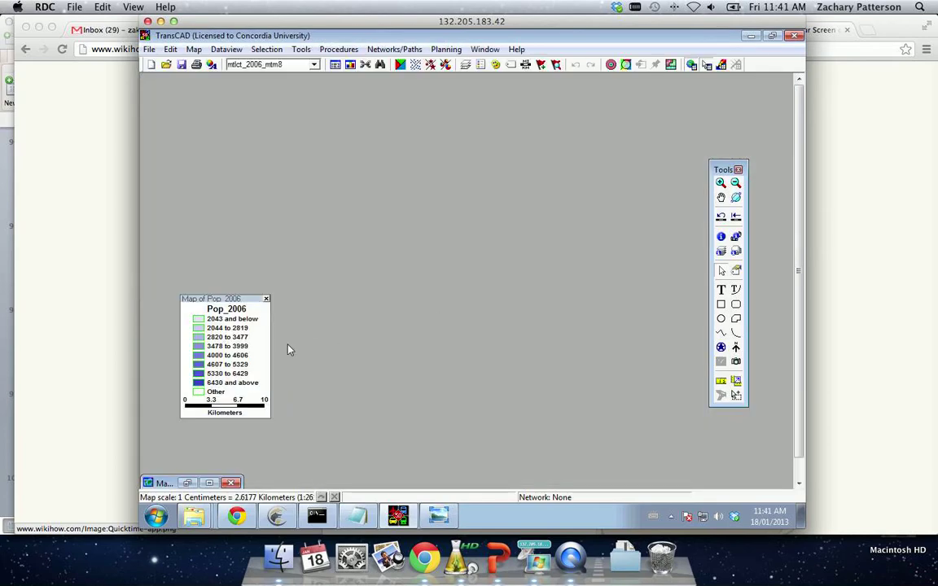
left_click(209, 482)
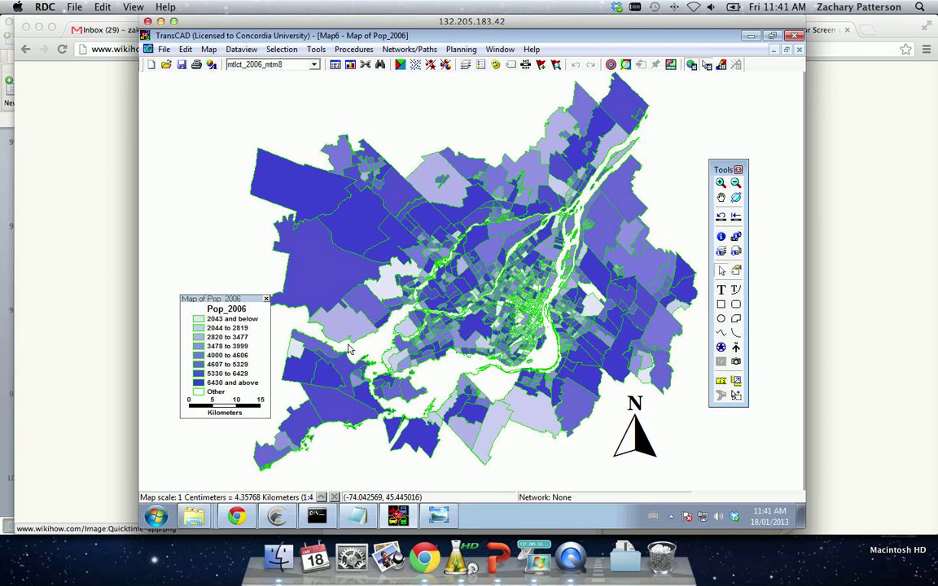